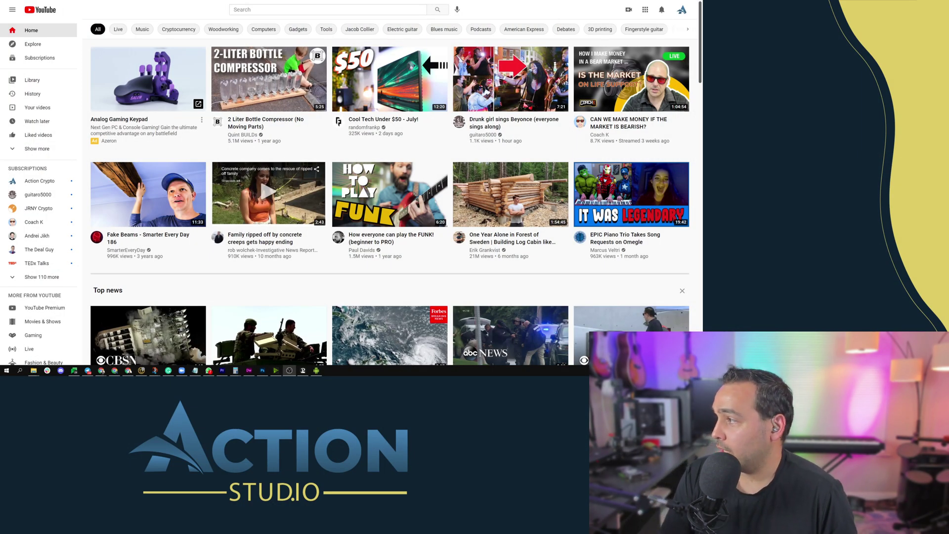
Step: Switch YouTube to the Dark theme through the account menu's Appearance option
click(682, 10)
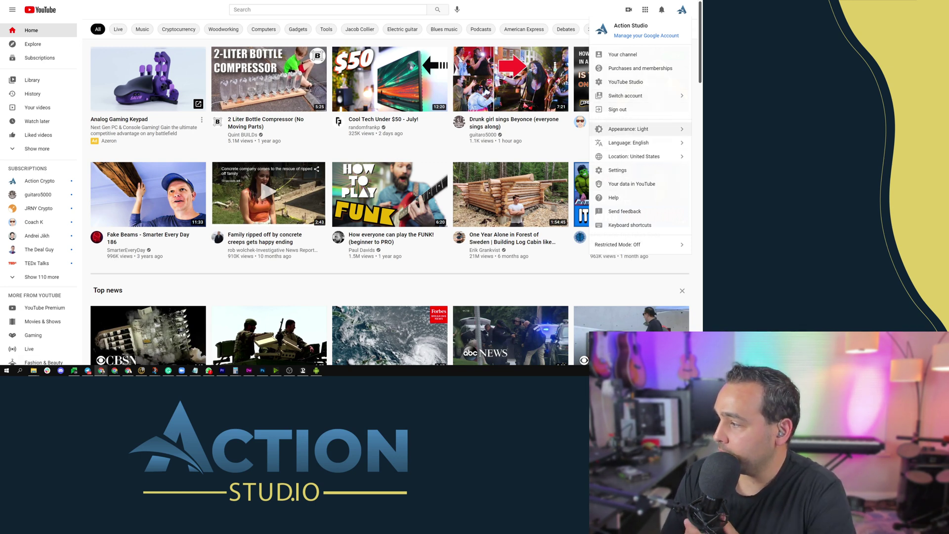
click(628, 129)
click(621, 70)
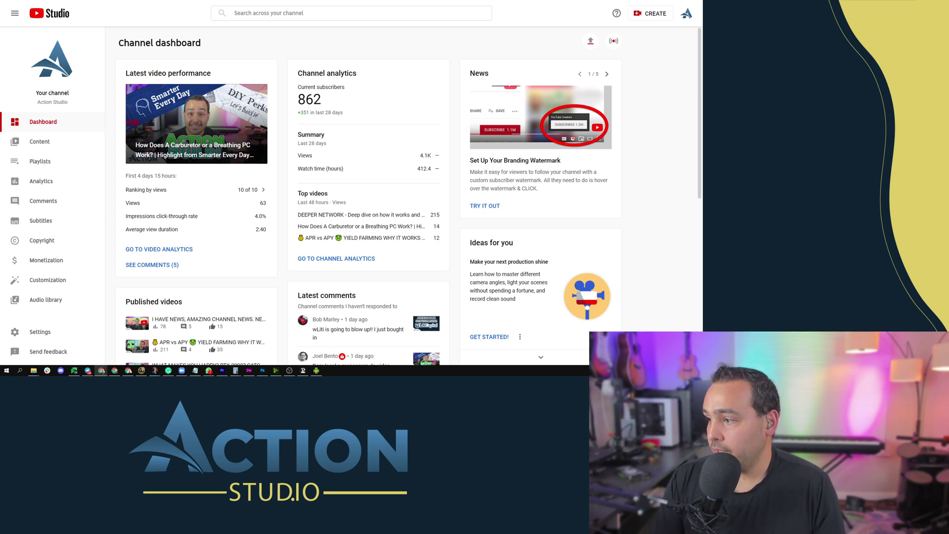
Step: Open DevTools beside the Studio dashboard and check the account menu for a theme option
right_click(430, 40)
click(456, 104)
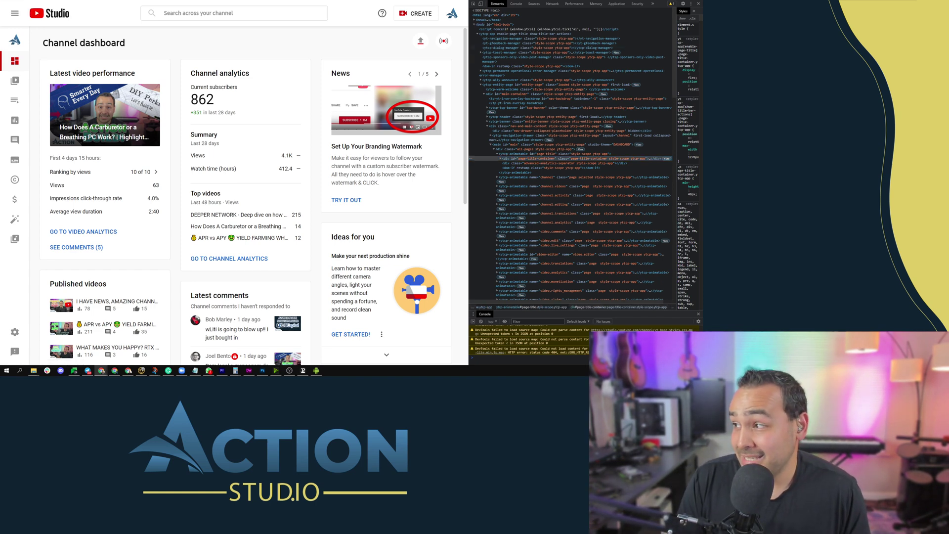
click(451, 13)
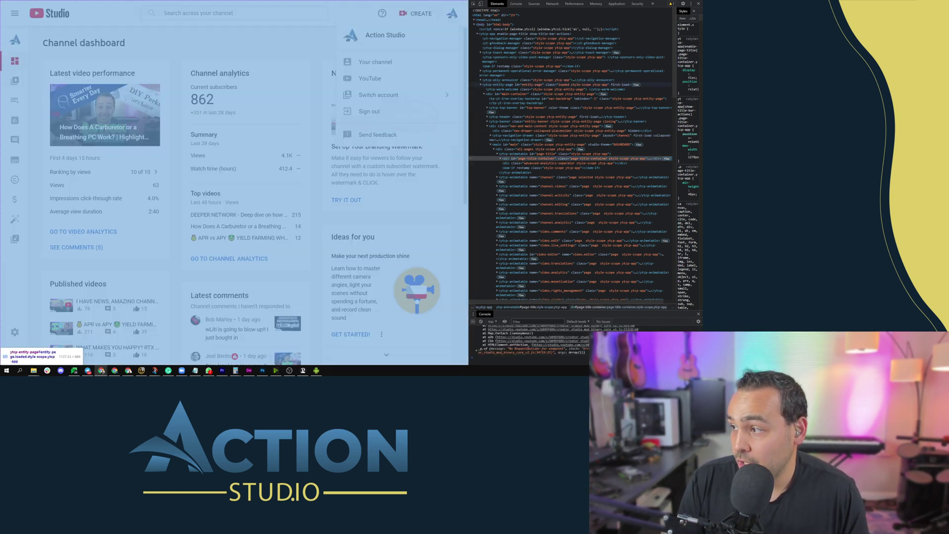
key(Escape)
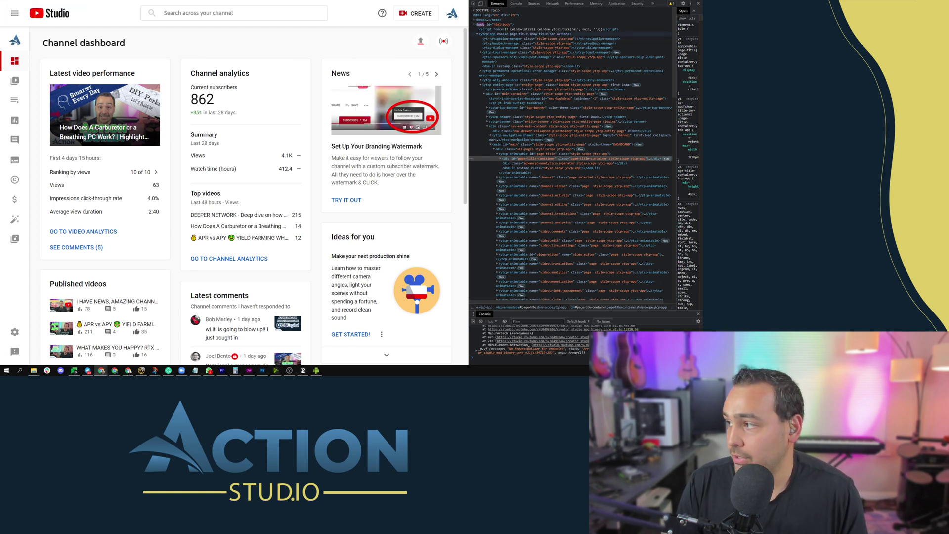
Step: Select the gfeedback-manager element in DevTools and clear the console filter
right_click(526, 71)
click(519, 163)
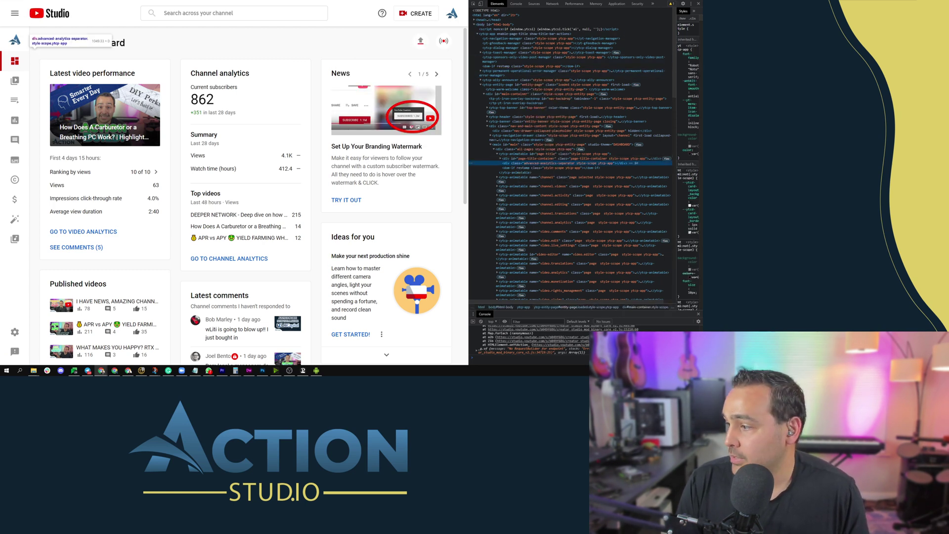
click(534, 43)
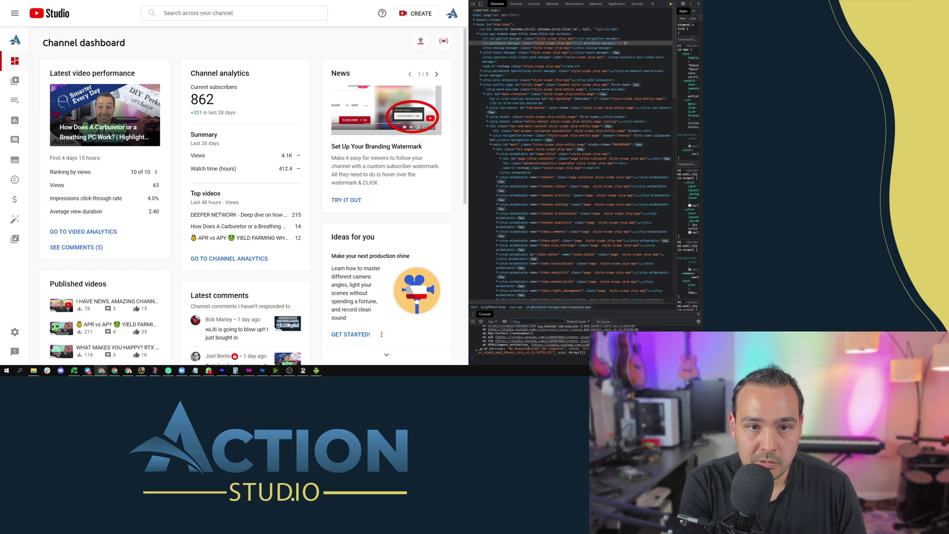
text(ytcp)
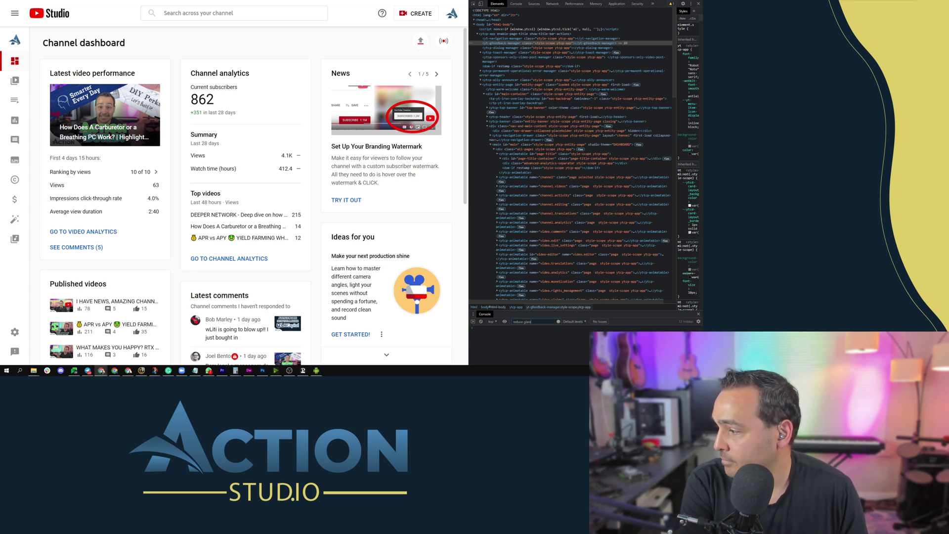
key(ctrl+a)
key(BackSpace)
Step: Search the markup for 'reduce glare', select the dark-theme tour step, and enlarge DevTools text
right_click(286, 33)
click(319, 96)
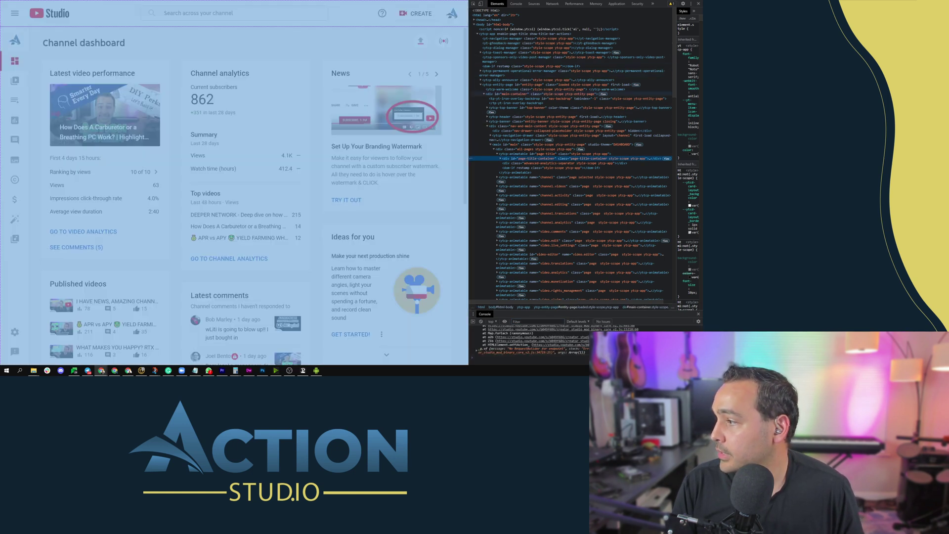
key(ctrl+f)
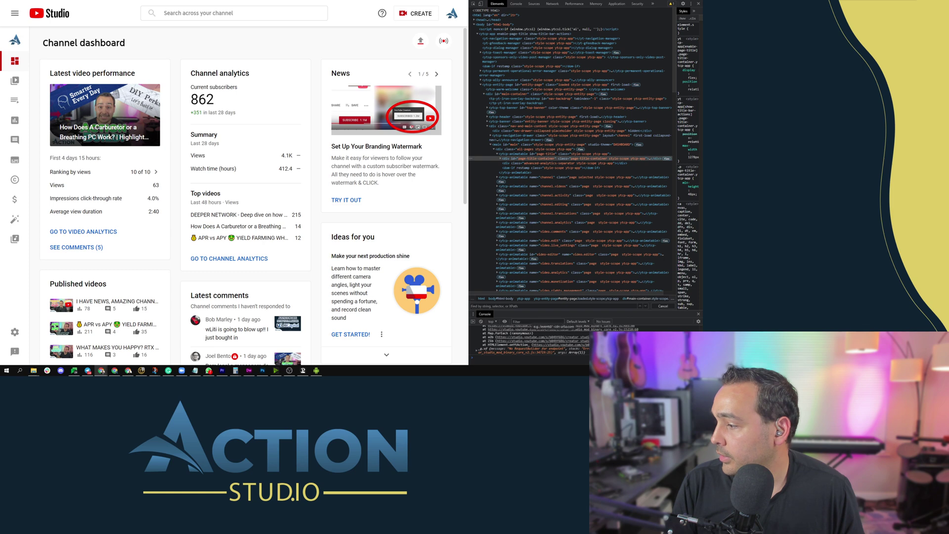
text(reduce glare)
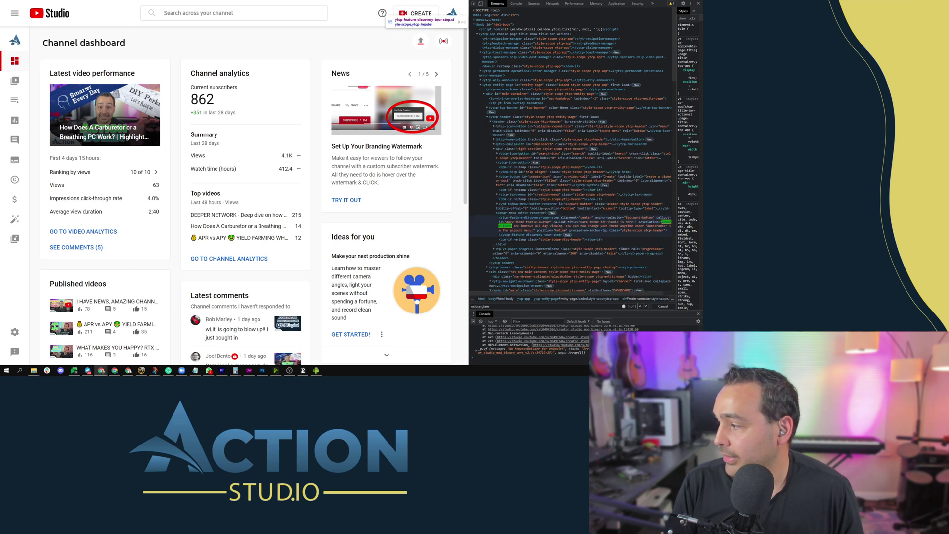
click(564, 221)
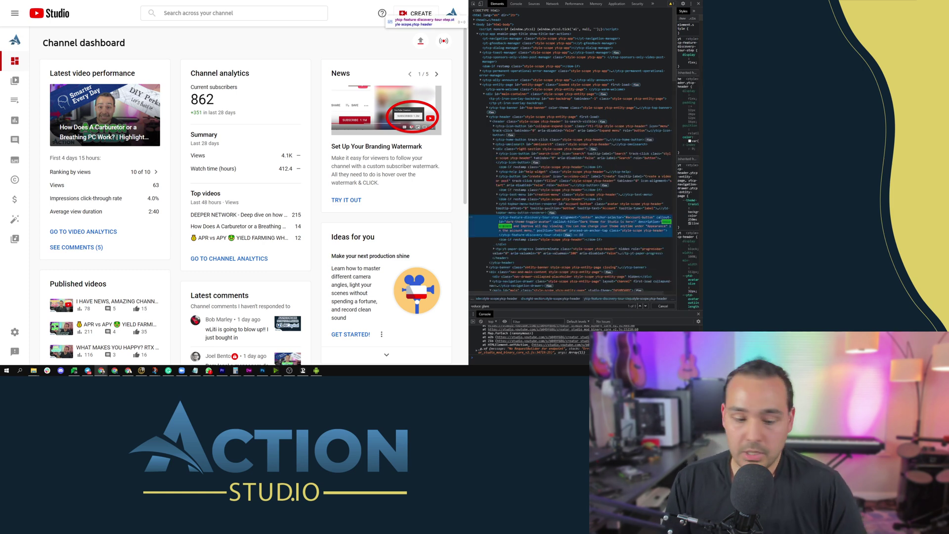
key(ctrl+plus)
Step: Enlarge and widen DevTools to read the tour-step markup, then switch to the mobile app
key(ctrl+plus)
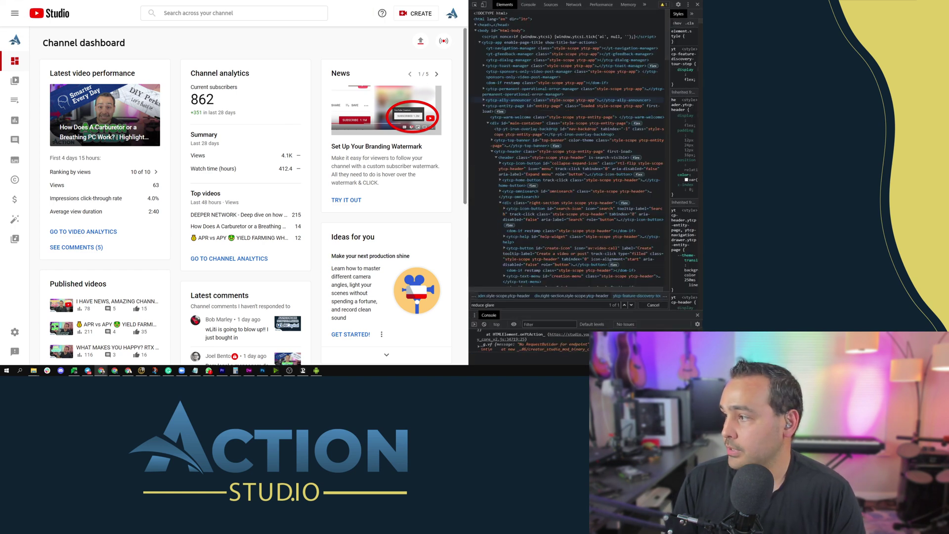
key(ctrl+plus)
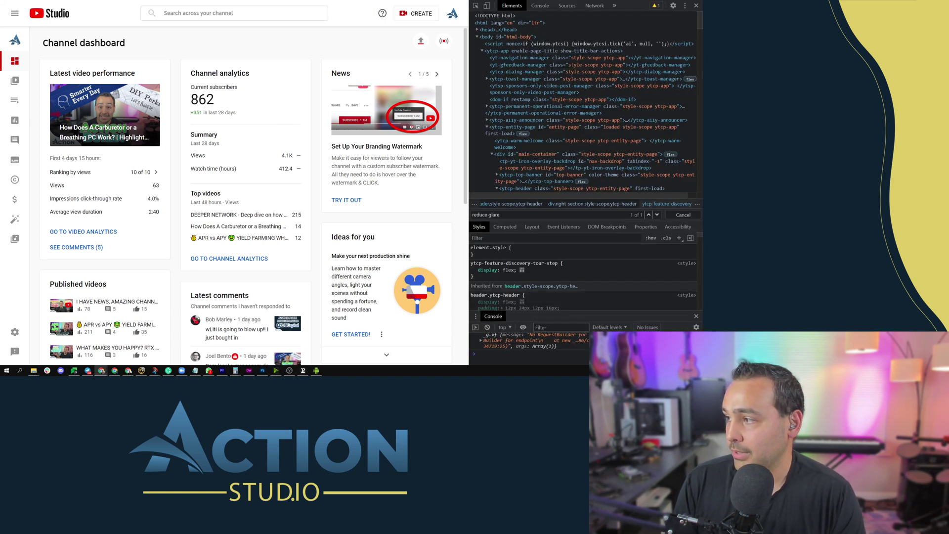
drag(470, 186, 271, 186)
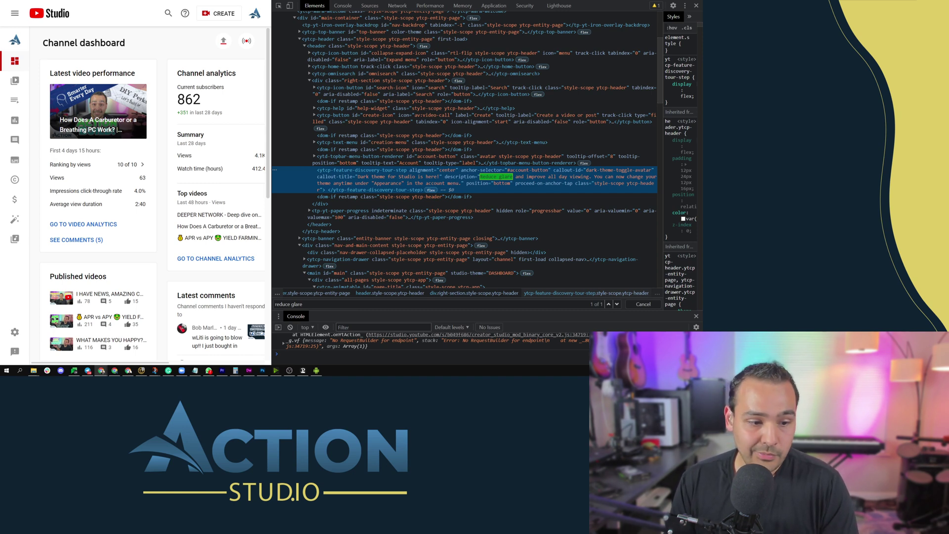
click(290, 371)
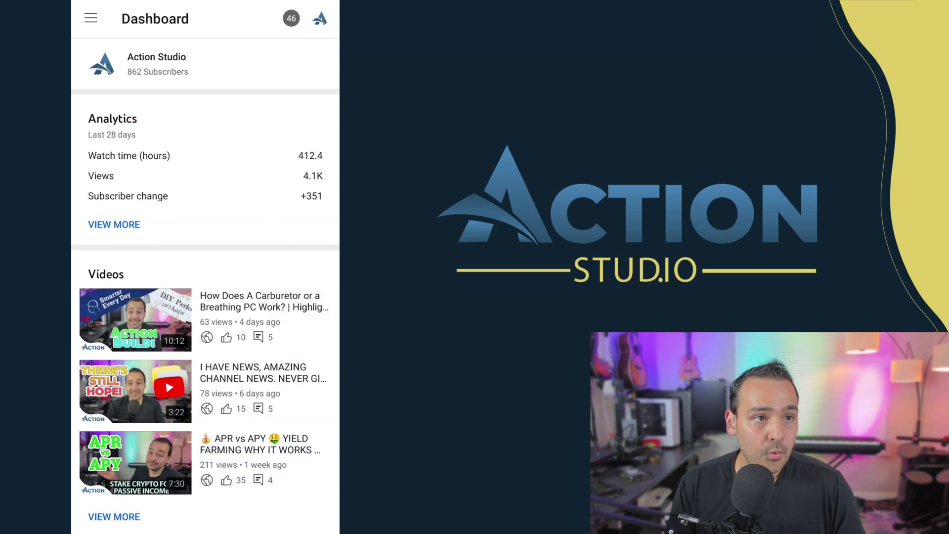
Step: Turn on Dark theme in the mobile app's Settings and return to the dashboard
click(319, 19)
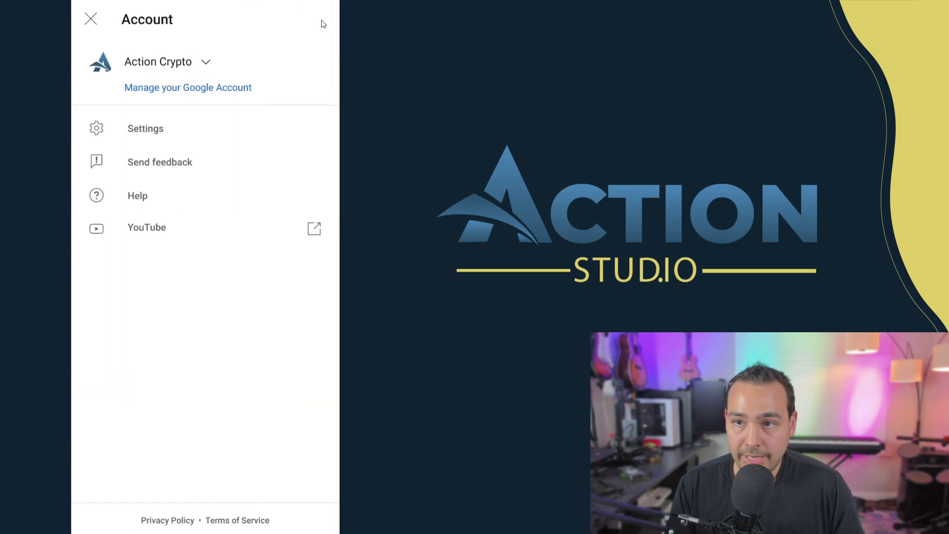
click(165, 126)
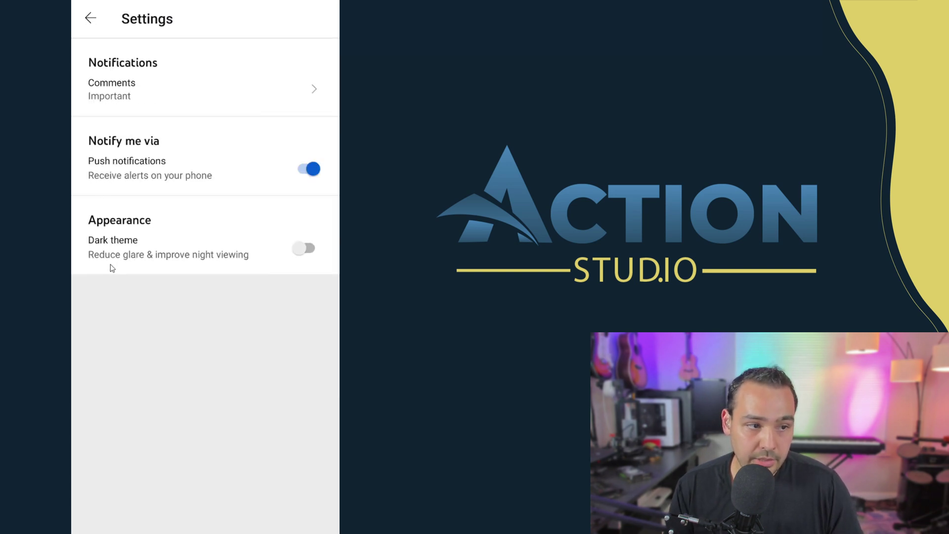
click(310, 250)
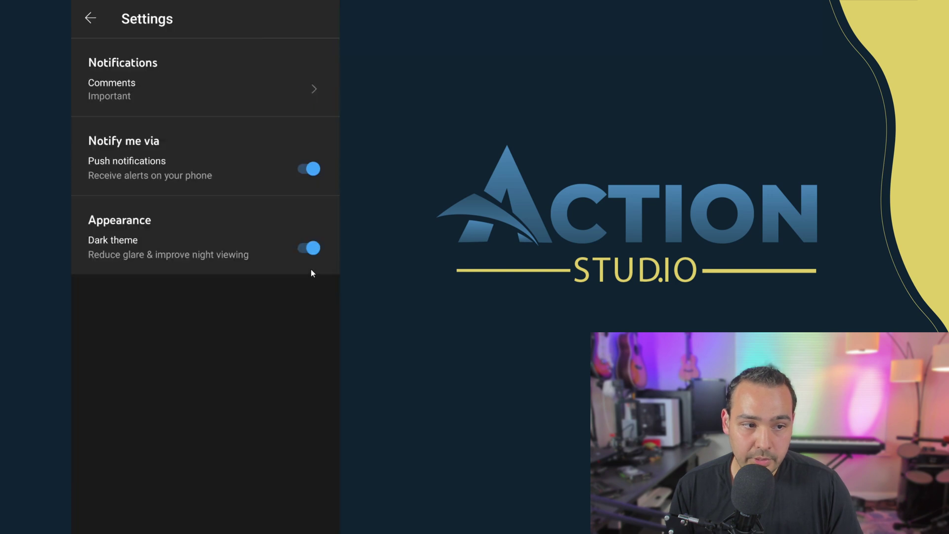
click(89, 19)
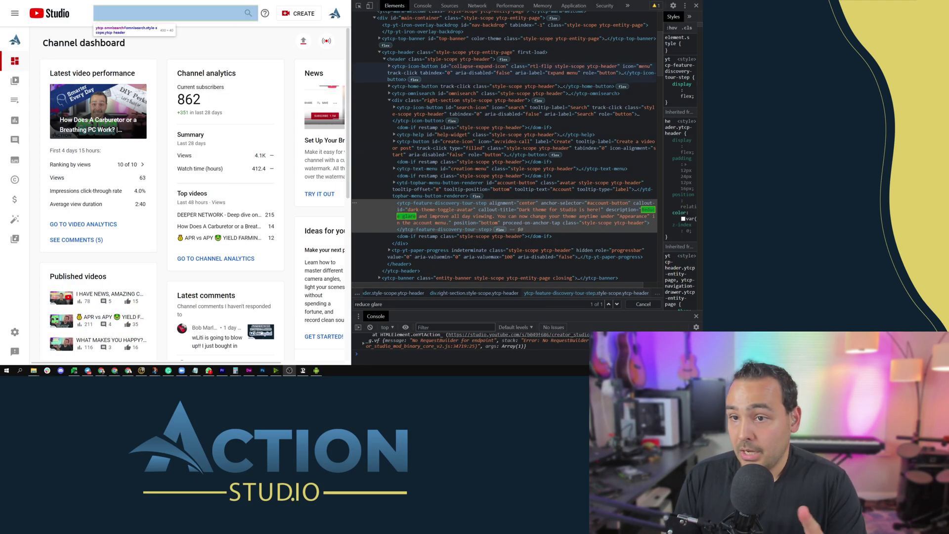
Step: Select the ytcp-button style block with [dark] rules and enlarge the DevTools text
click(445, 66)
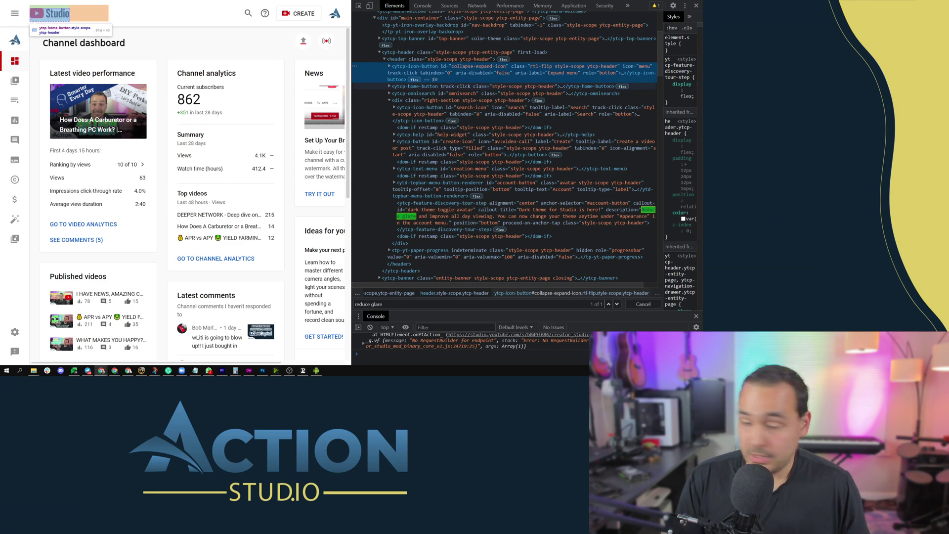
text(dark)
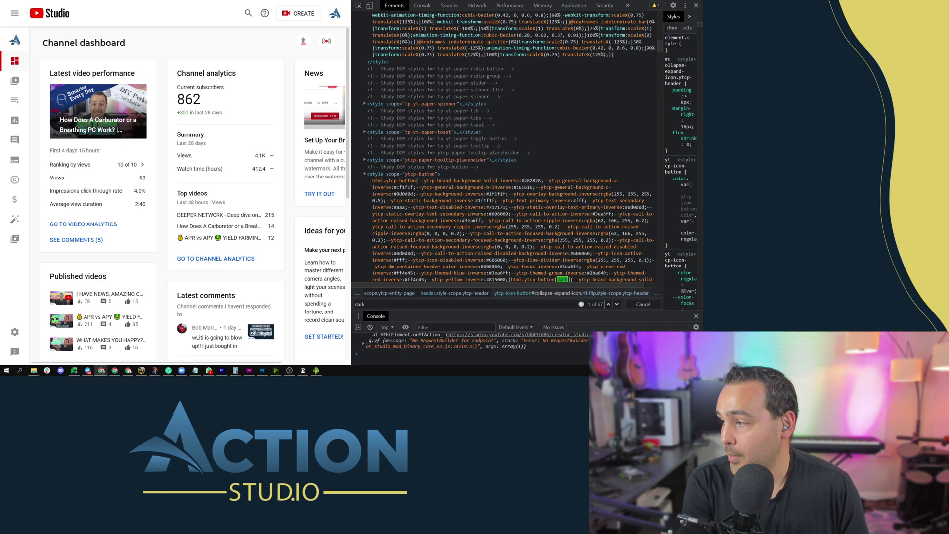
scroll(513, 207, down, 1)
scroll(512, 208, down, 1)
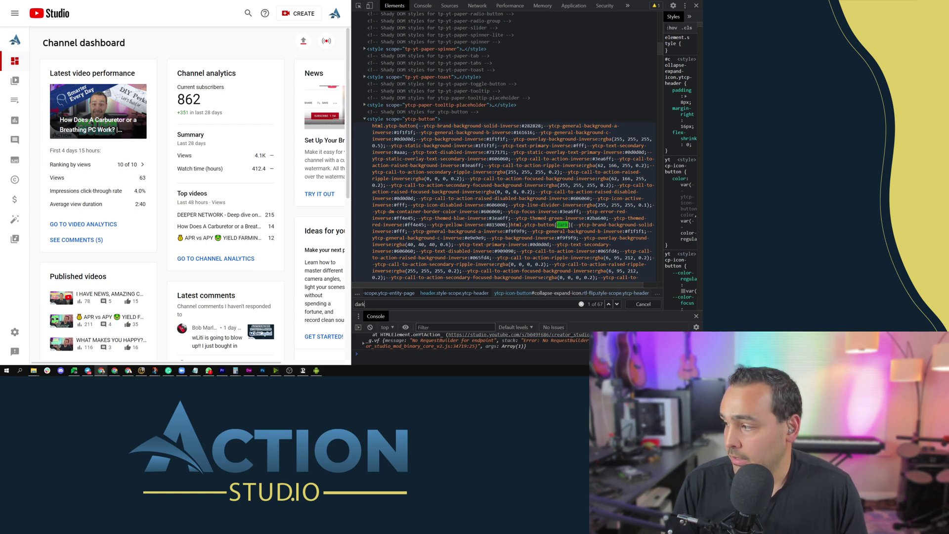
scroll(512, 208, down, 2)
click(512, 208)
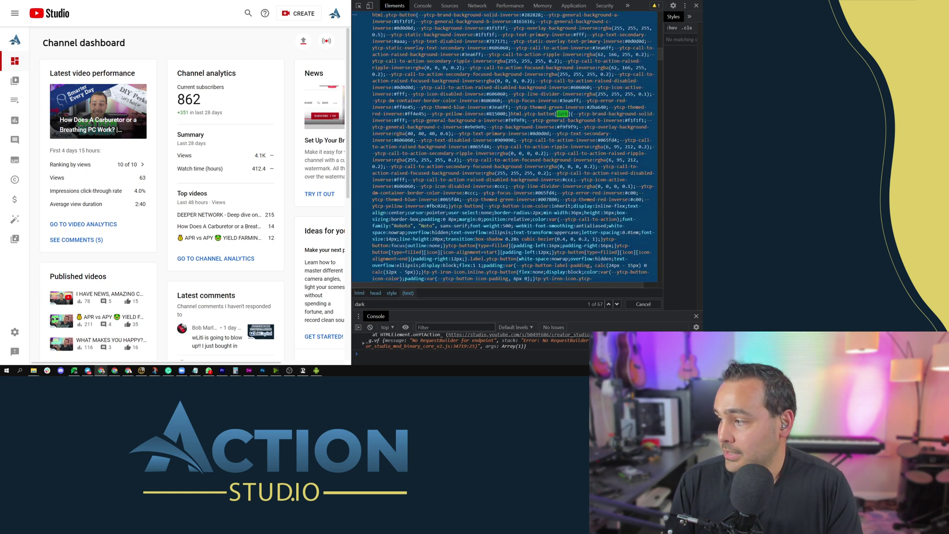
key(ctrl+plus)
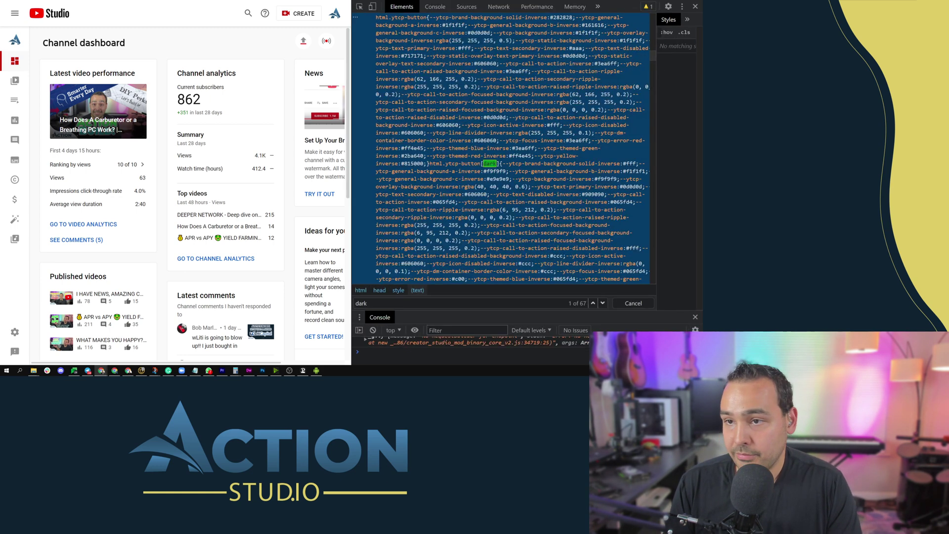
key(ctrl+plus)
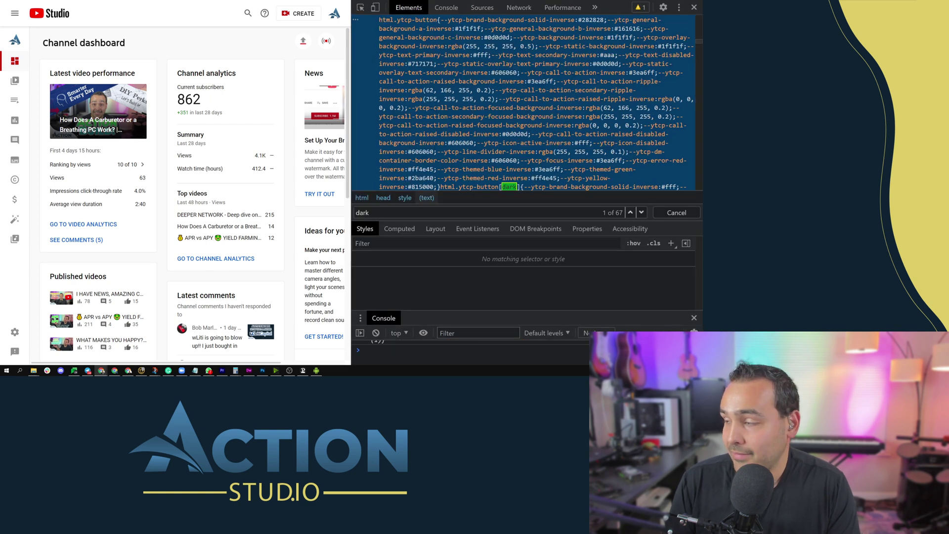
scroll(523, 104, down, 1)
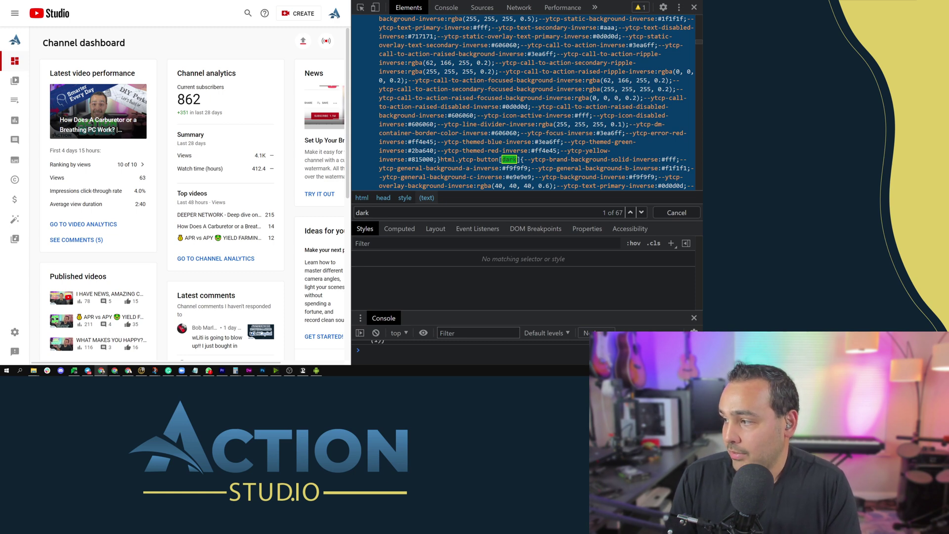
Step: Move the tree selection up to the paper-tab comment, then close DevTools with F12
key(Up)
key(Up)
key(Up)
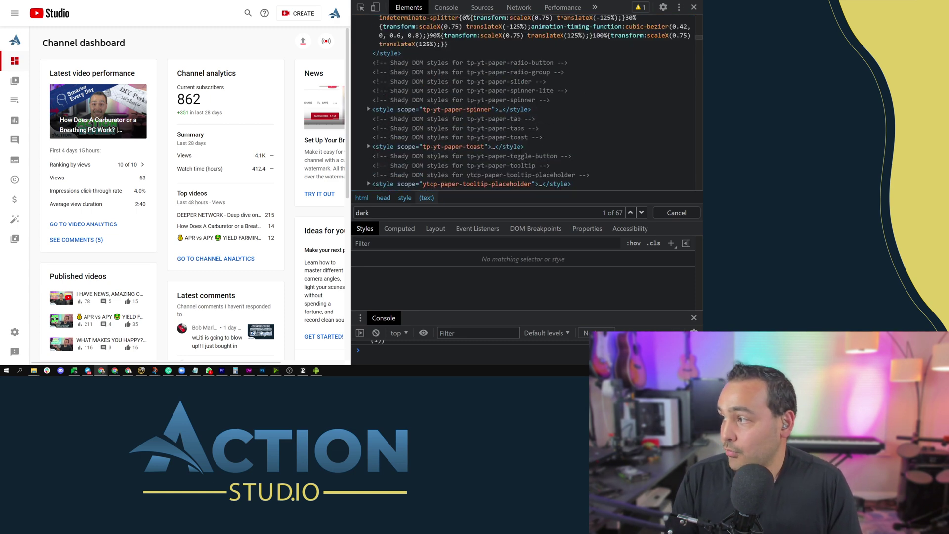
key(Up)
key(Up)
key(Up)
key(Up)
scroll(525, 104, down, 1)
scroll(524, 103, down, 1)
scroll(524, 103, down, 1)
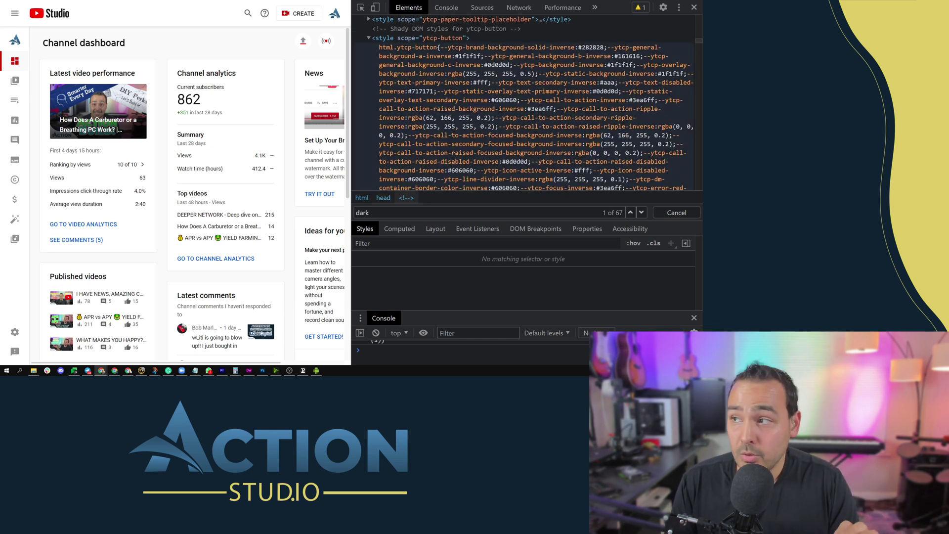
key(F12)
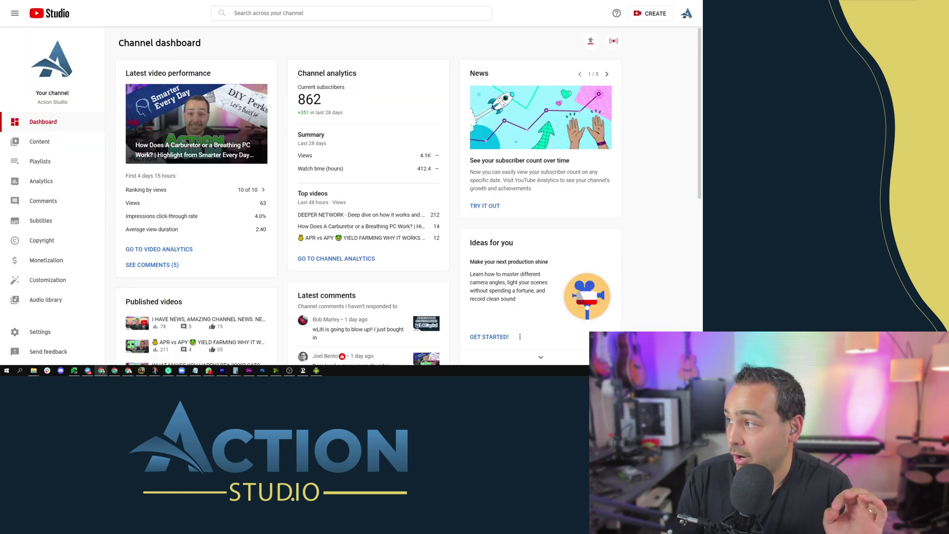
Step: Search Studio Help for 'dark mode studio' and open the 'Dark Mode in YouTube Studio' thread
click(617, 13)
text(d)
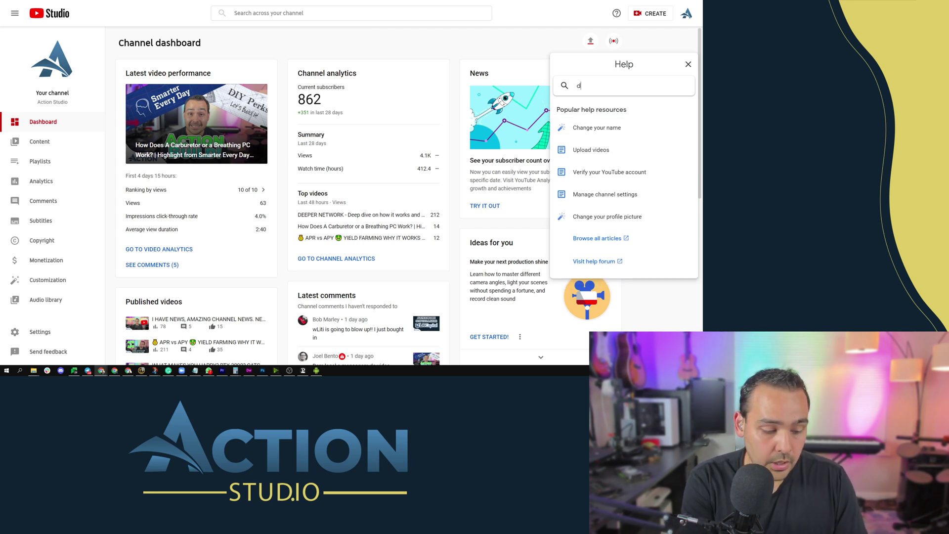
text(ark mode studio)
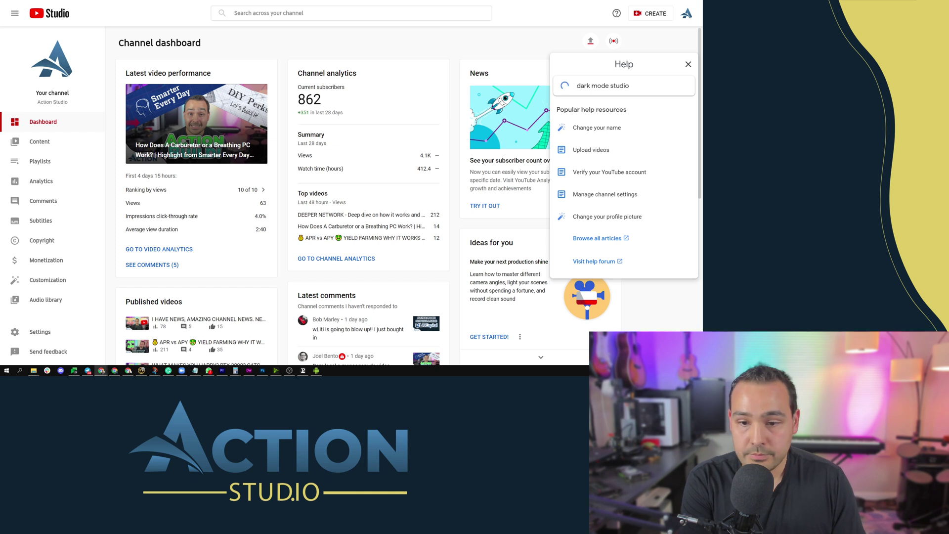
key(Return)
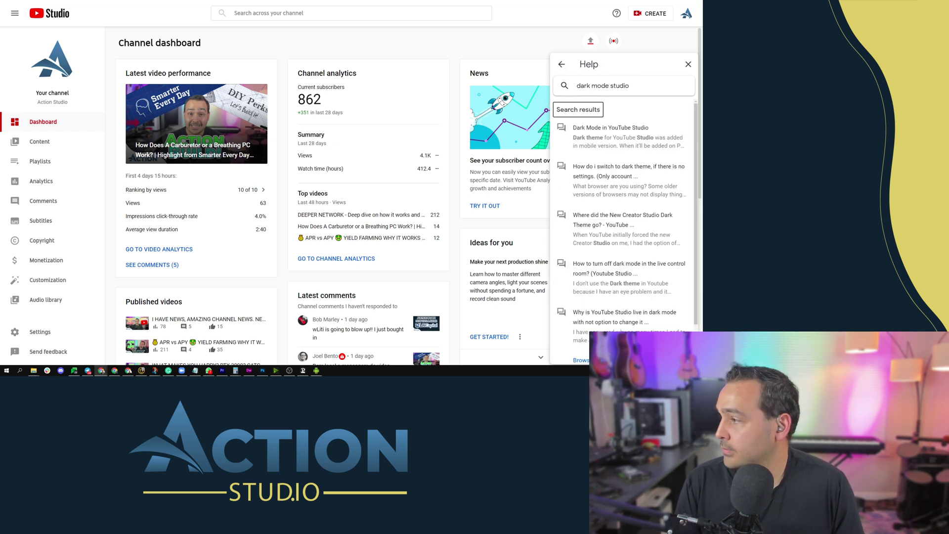
key(Tab)
key(Return)
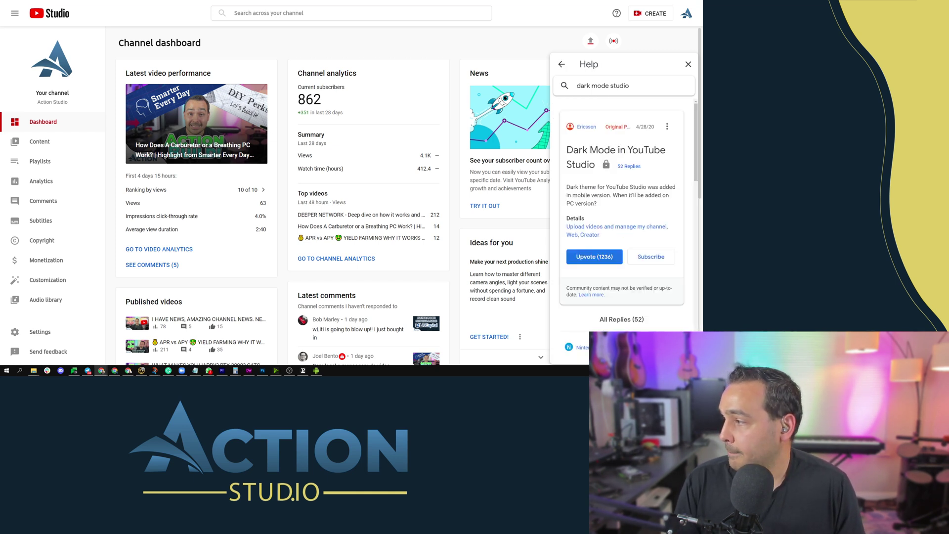
Step: Read the thread's first reply, highlighting its sentence about the mobile version
key(Down)
key(Up)
key(Down)
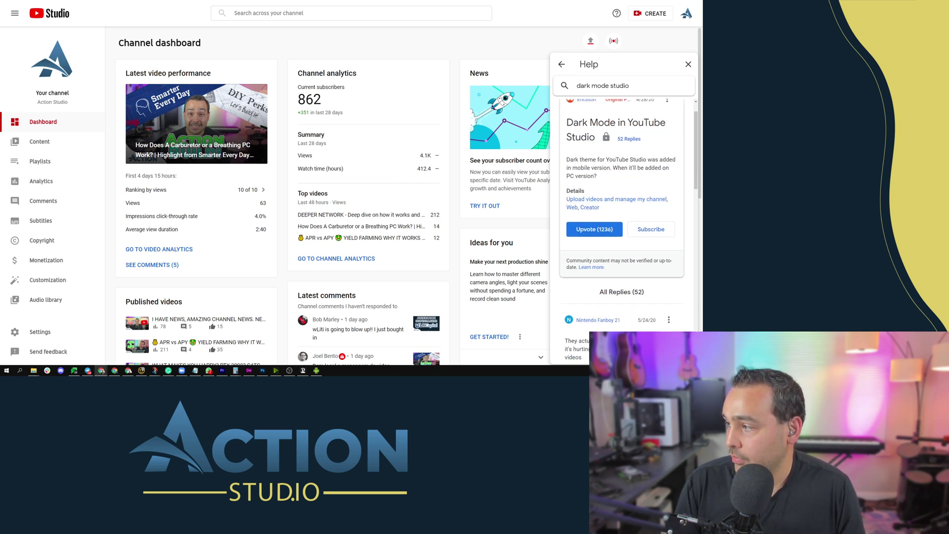
drag(608, 159, 604, 168)
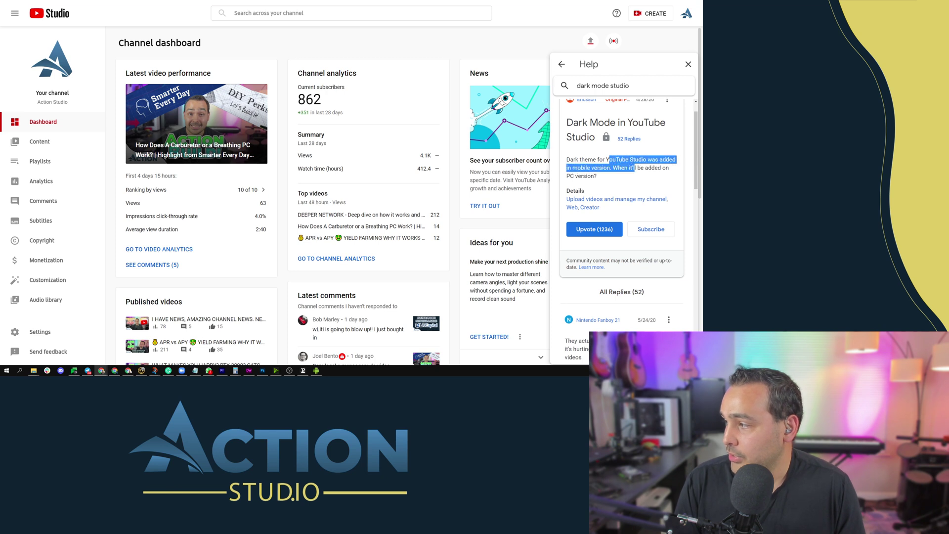
click(604, 169)
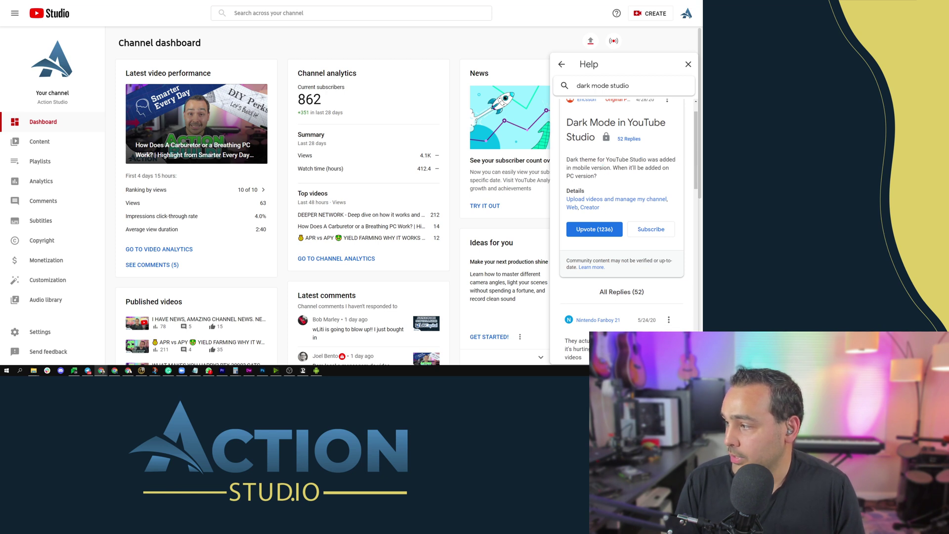
key(Up)
drag(637, 127, 650, 127)
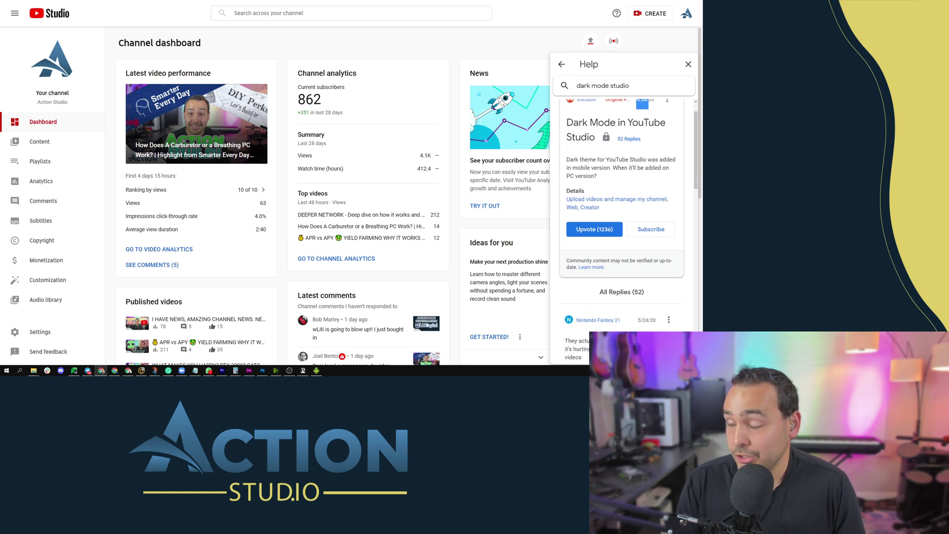